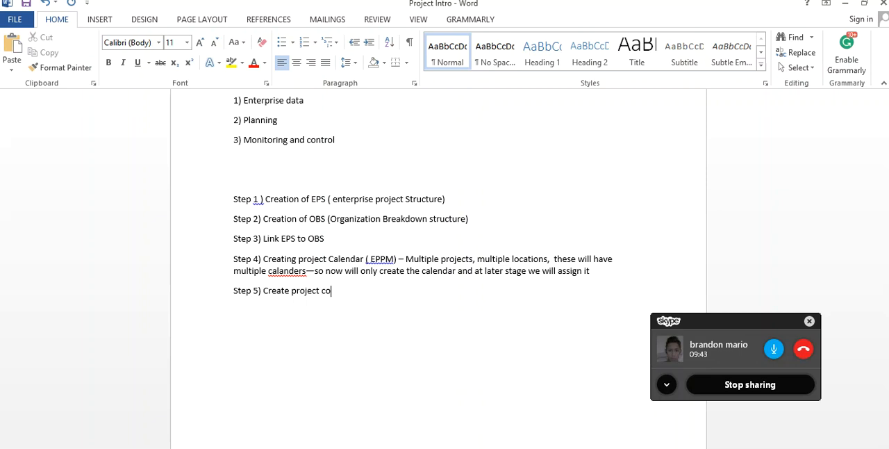
- Complete the Step 5 line as "Create project code- EPPM" and add the line "How big the project – Small, Medium and big ( more that $50 Million)"
{"action": "type", "text": "- EPP"}
{"action": "type", "text": "How th"}
{"action": "key", "text": "BackSpace"}
{"action": "key", "text": "BackSpace"}
{"action": "type", "text": "big the project - Low"}
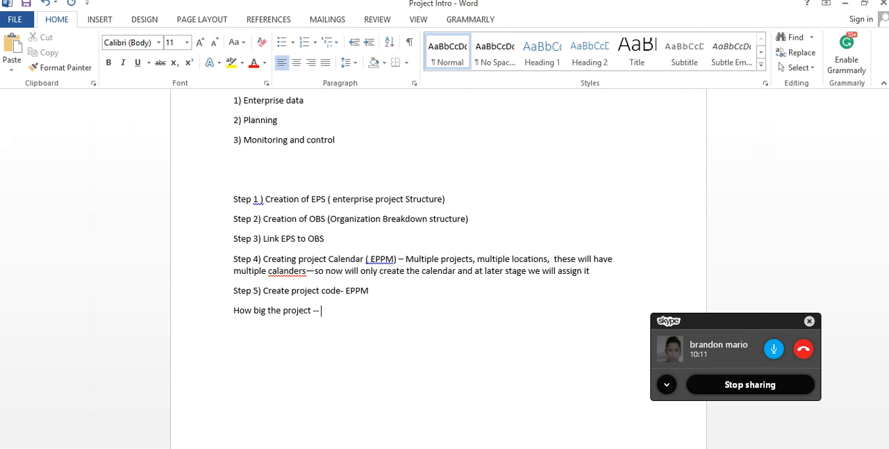
{"action": "key", "text": "BackSpace"}
{"action": "key", "text": "BackSpace"}
{"action": "key", "text": "BackSpace"}
{"action": "key", "text": "BackSpace"}
{"action": "type", "text": "Small,"}
{"action": "type", "text": "Medium and big ( more that  $50 Million)"}
{"action": "key", "text": "Return"}
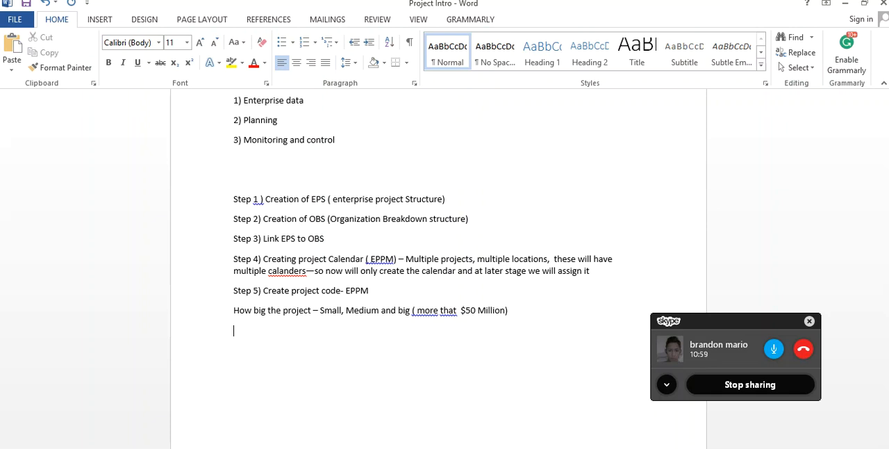
- Add the lines "Risk Of the project – Low Risk and high risk" and "% of Confidance – 50 , 80 ,100" below the project size line
{"action": "type", "text": "Risk "}
{"action": "type", "text": "Of the t"}
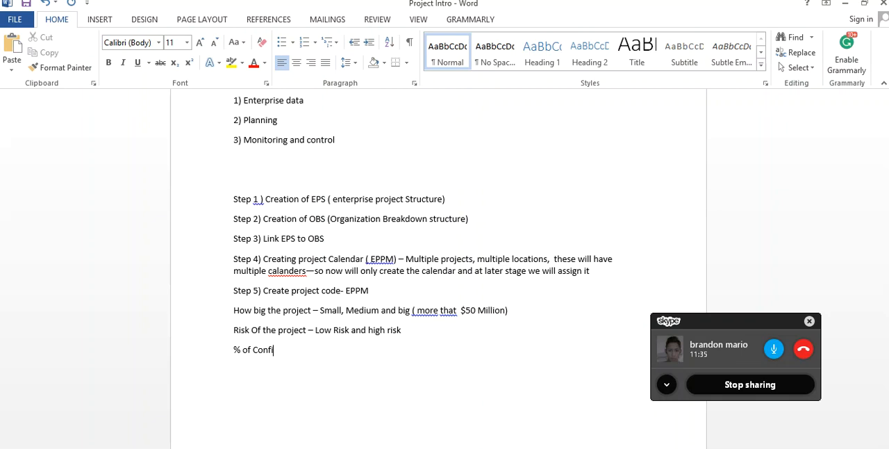
{"action": "type", "text": "idanc"}
{"action": "type", "text": "e "}
{"action": "type", "text": "-"}
{"action": "type", "text": " 50"}
{"action": "type", "text": " , 80  ,100"}
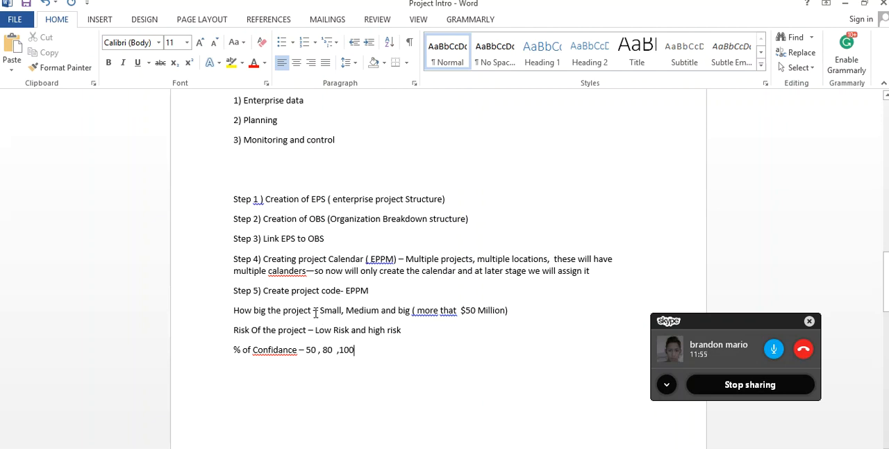
{"action": "left_click_drag", "start_coordinate": [313, 311], "coordinate": [250, 311]}
{"action": "left_click_drag", "start_coordinate": [320, 310], "coordinate": [420, 312]}
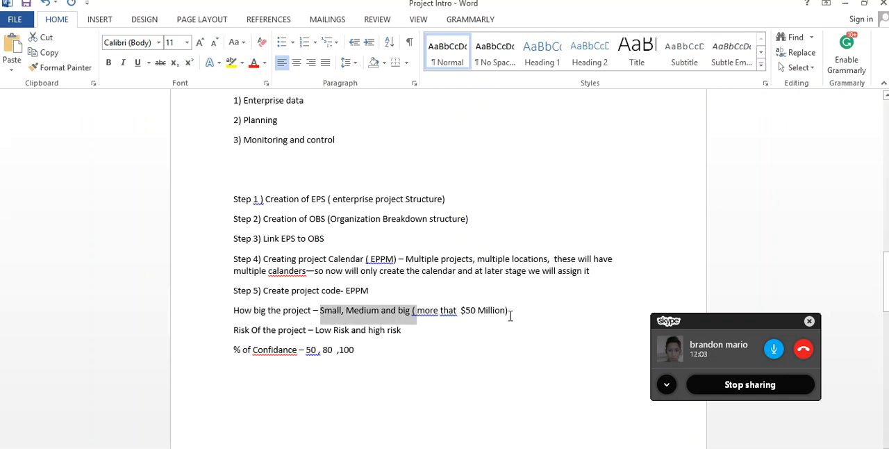
{"action": "left_click_drag", "start_coordinate": [341, 290], "coordinate": [265, 291]}
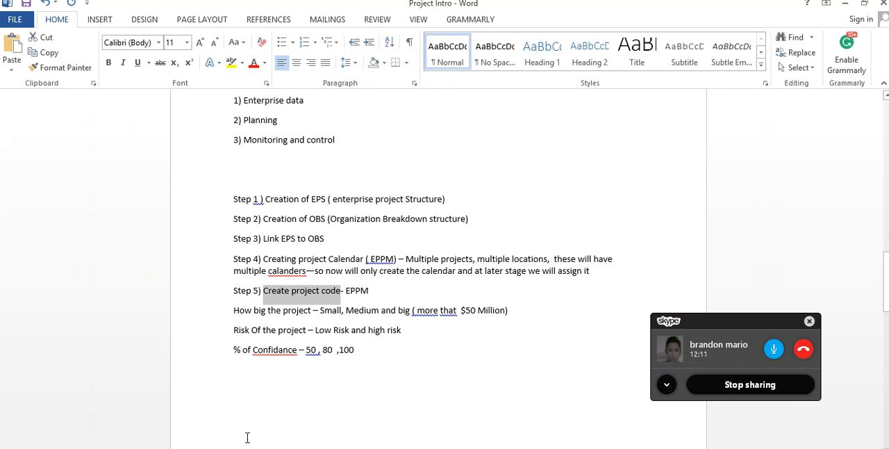
- Switch to Primavera P6, open the enterprise Project Codes, and look through the existing code list
{"action": "mouse_move", "coordinate": [247, 444]}
{"action": "left_click", "coordinate": [250, 410]}
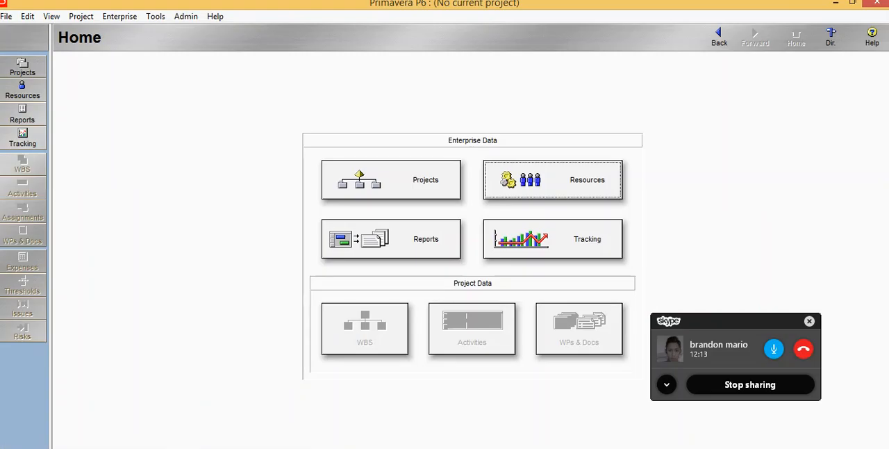
{"action": "left_click", "coordinate": [117, 16]}
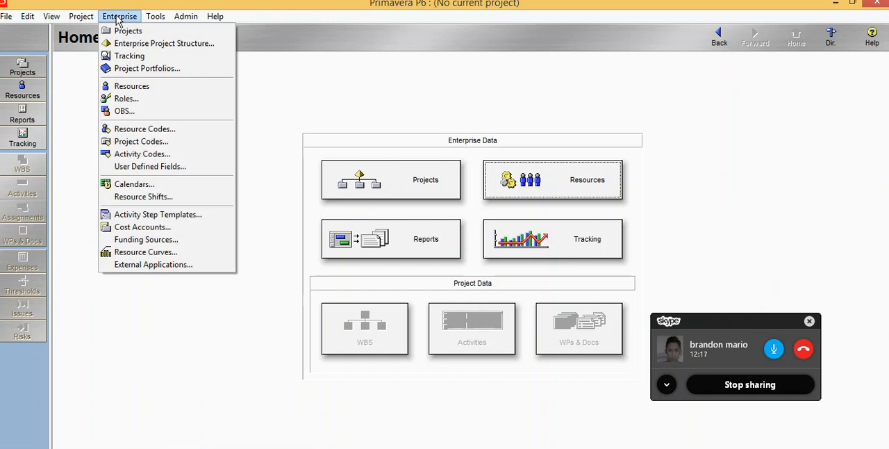
{"action": "left_click", "coordinate": [140, 141]}
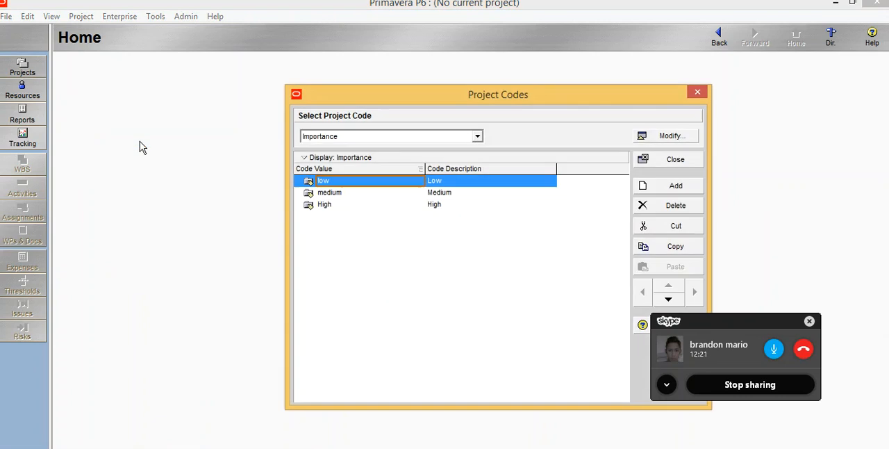
{"action": "left_click", "coordinate": [478, 137]}
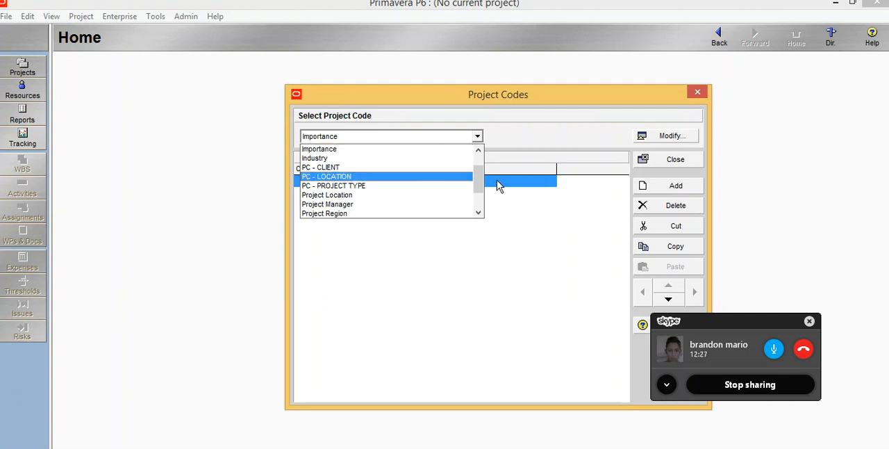
{"action": "left_click_drag", "start_coordinate": [479, 179], "coordinate": [478, 160]}
{"action": "left_click", "coordinate": [435, 139]}
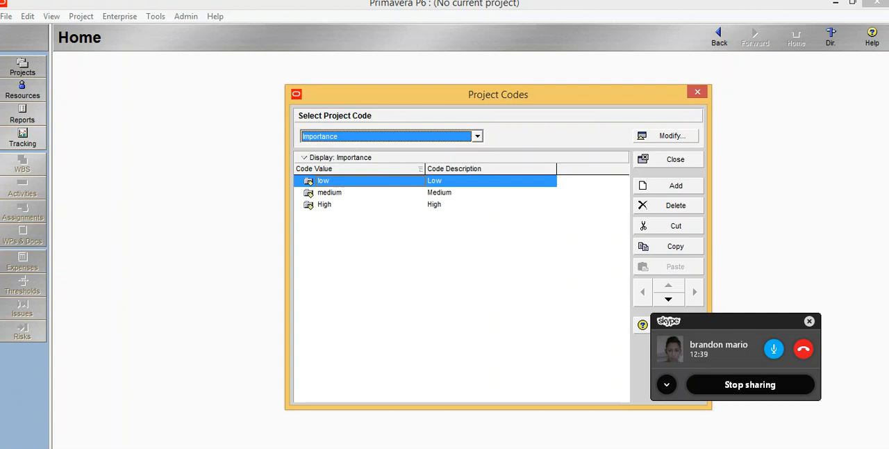
- Review the project size, risk and confidence lines in the Word notes and return to Primavera P6
{"action": "key", "text": "alt+Tab"}
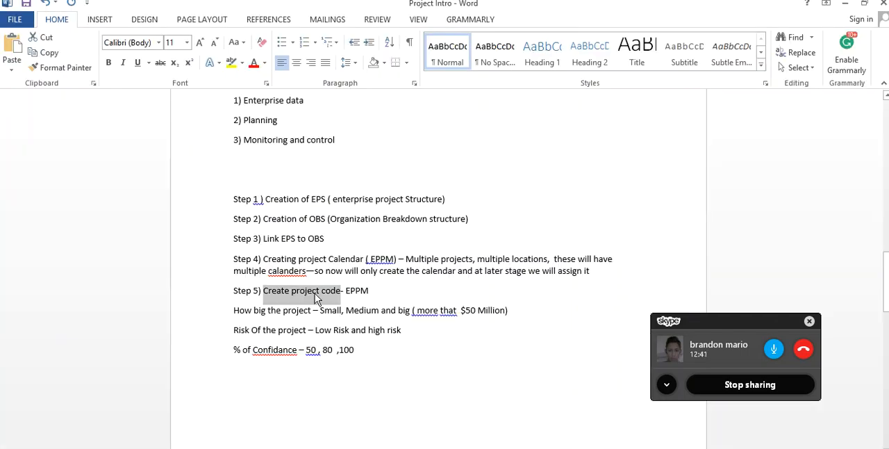
{"action": "left_click_drag", "start_coordinate": [313, 310], "coordinate": [235, 307]}
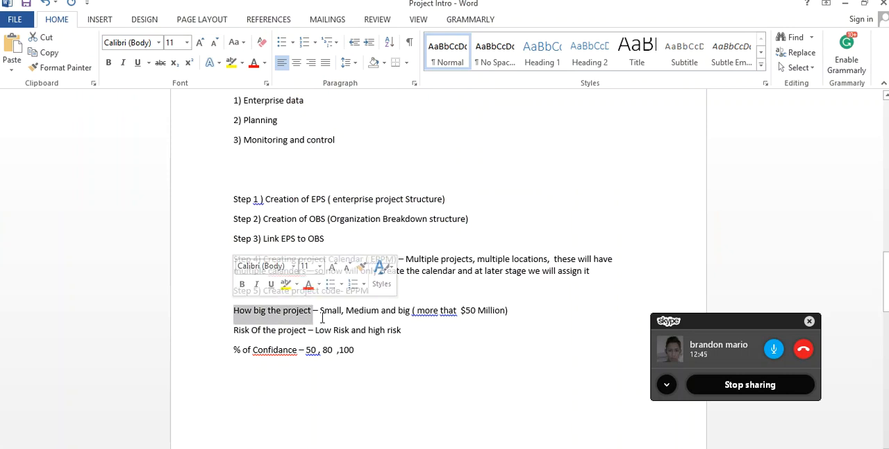
{"action": "left_click_drag", "start_coordinate": [320, 311], "coordinate": [413, 312]}
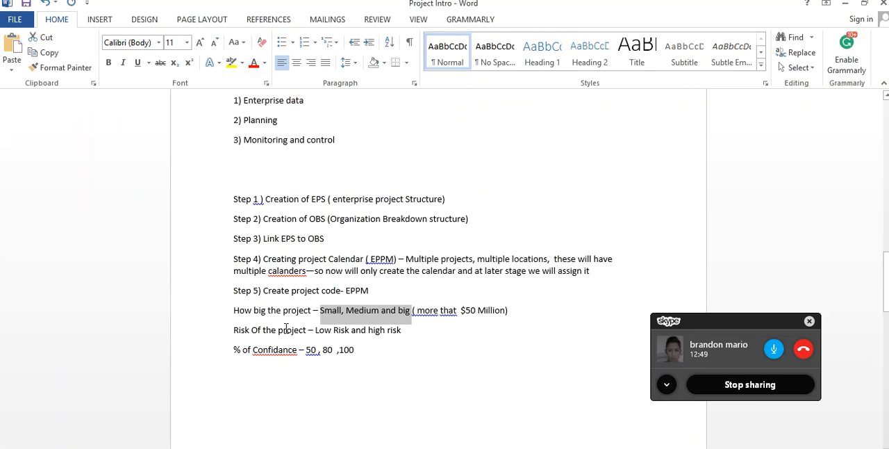
{"action": "left_click_drag", "start_coordinate": [307, 331], "coordinate": [234, 332]}
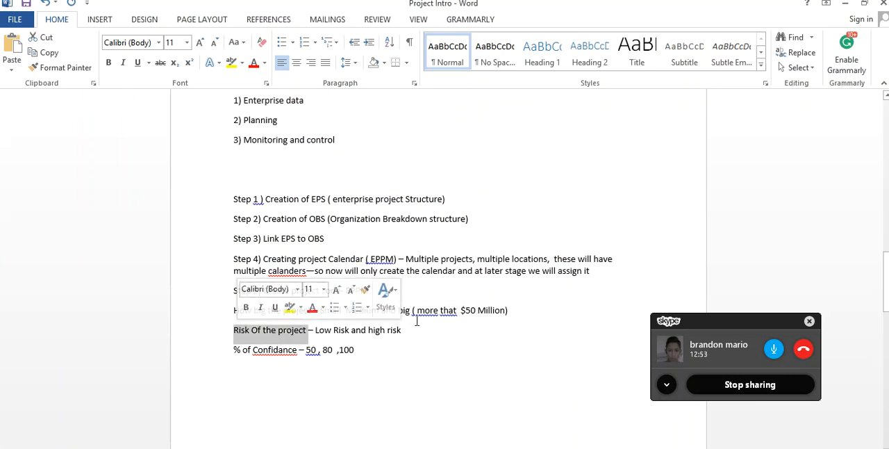
{"action": "left_click_drag", "start_coordinate": [299, 351], "coordinate": [248, 352]}
{"action": "left_click", "coordinate": [248, 355]}
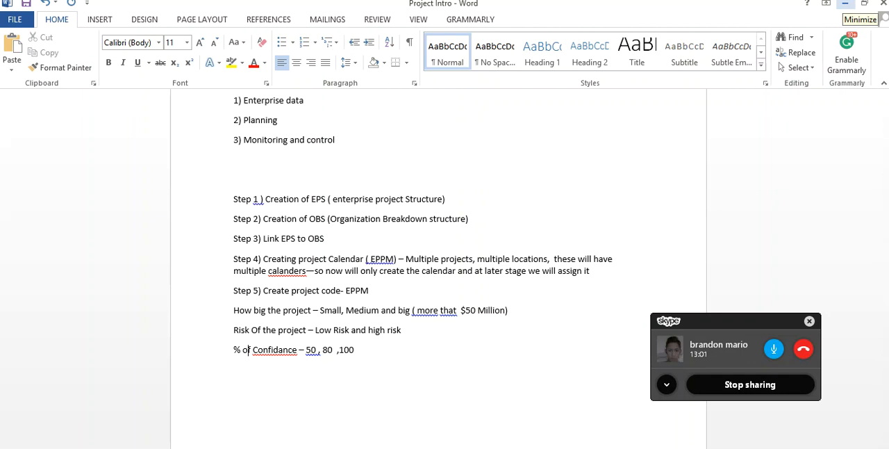
{"action": "left_click", "coordinate": [845, 4]}
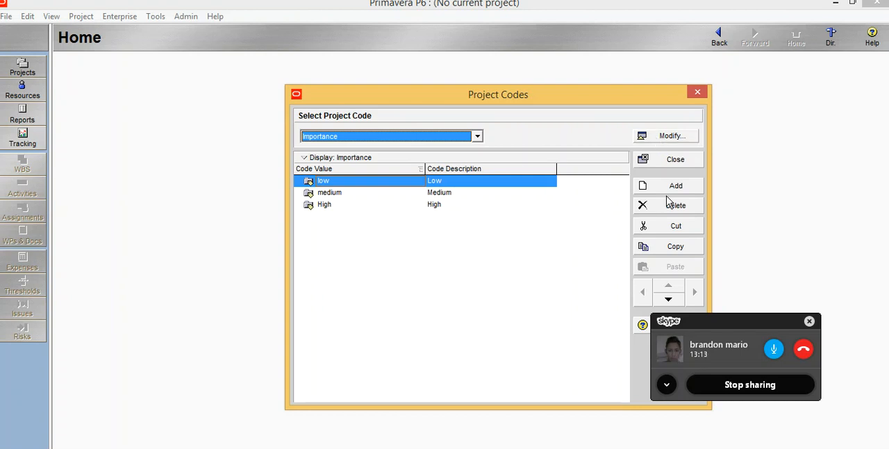
- Open the project code definitions and add a project code named "PRoject Risk ( SA)" after Importance
{"action": "left_click", "coordinate": [671, 138]}
{"action": "left_click_drag", "start_coordinate": [554, 151], "coordinate": [485, 117]}
{"action": "left_click_drag", "start_coordinate": [567, 221], "coordinate": [564, 269]}
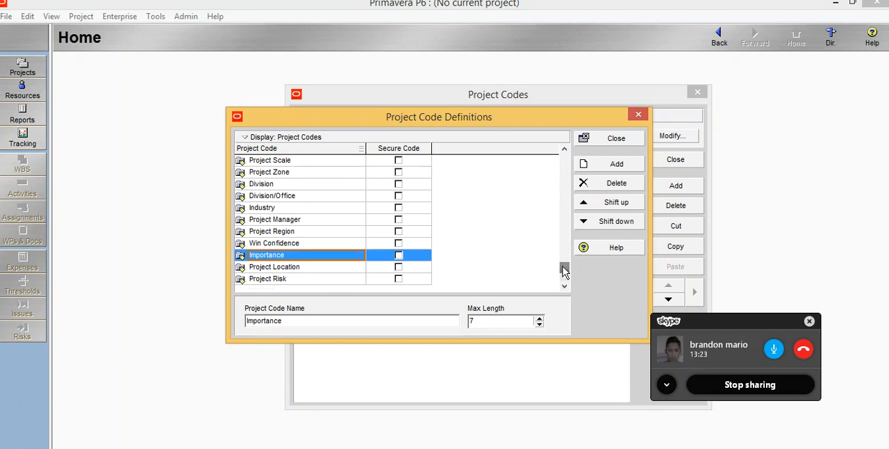
{"action": "left_click", "coordinate": [599, 167]}
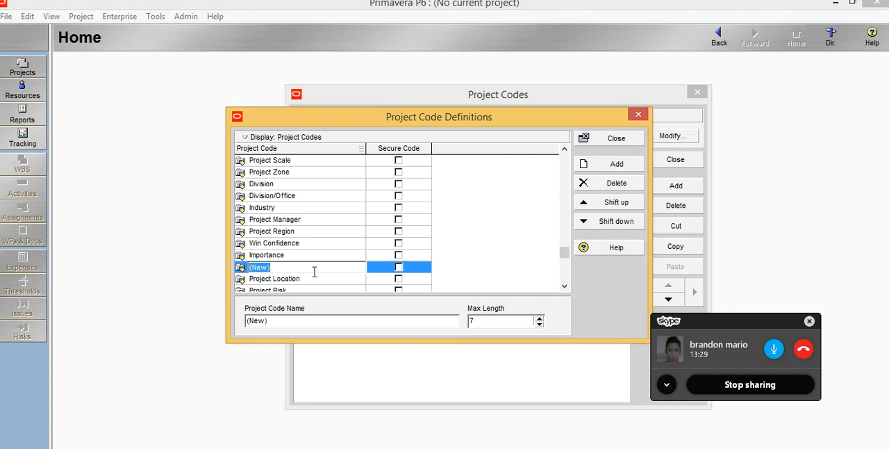
{"action": "type", "text": "PRoject Risk ( SA)"}
- Add a project code named "Risk Of the project ( SA)", copying the phrase "Risk Of the project" from the Word notes
{"action": "left_click", "coordinate": [595, 164]}
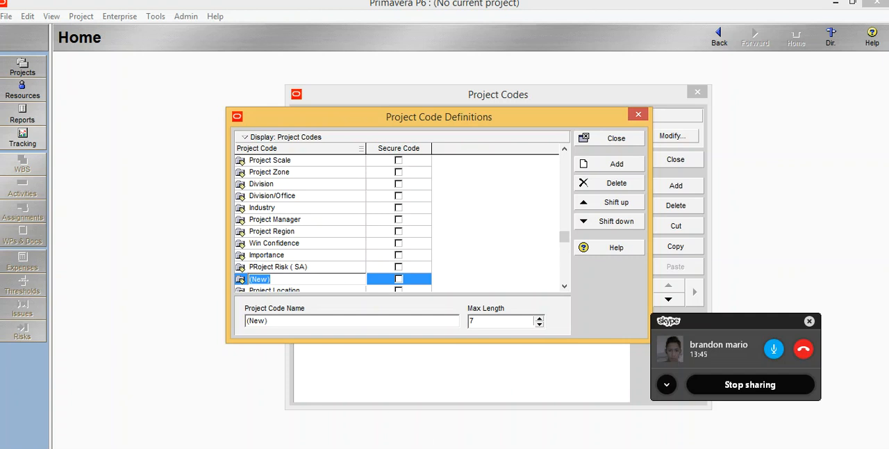
{"action": "key", "text": "alt+Tab"}
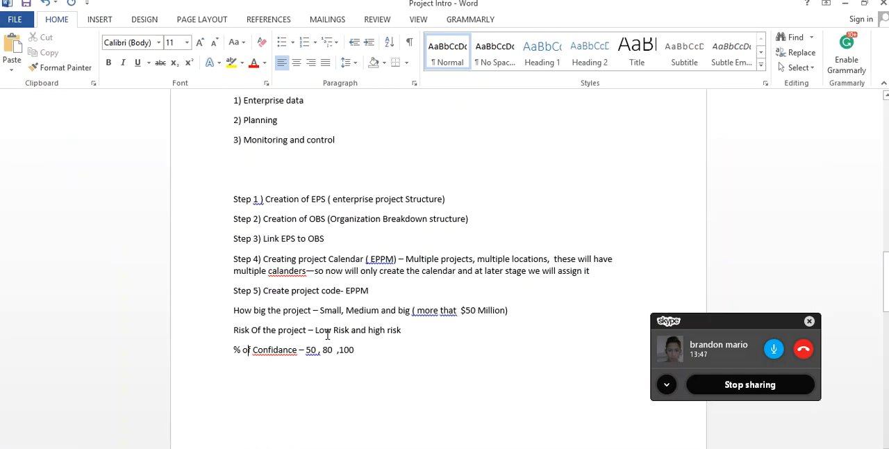
{"action": "left_click_drag", "start_coordinate": [307, 331], "coordinate": [241, 341]}
{"action": "key", "text": "ctrl+c"}
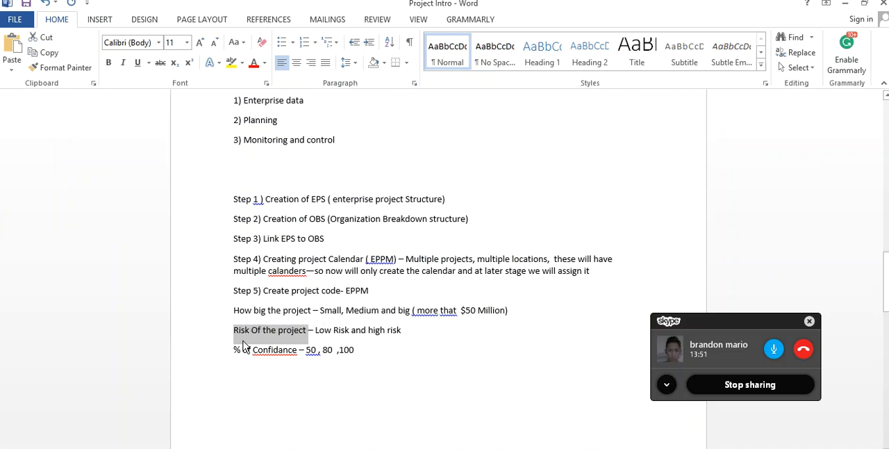
{"action": "key", "text": "alt+Tab"}
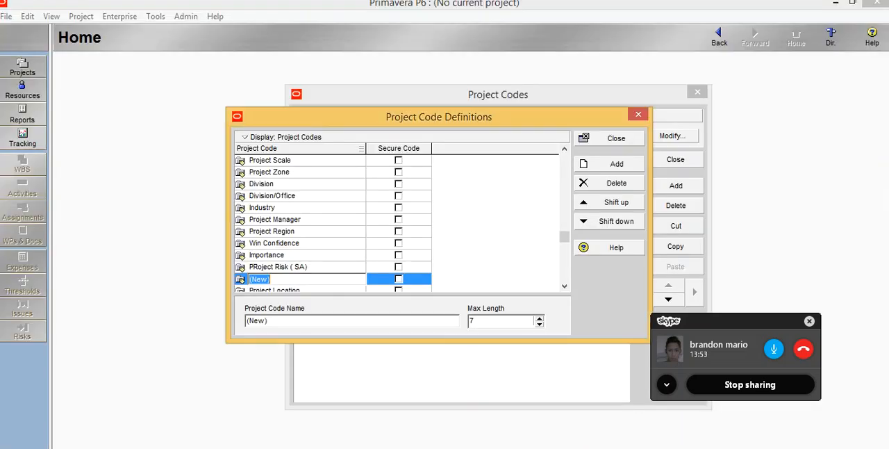
{"action": "key", "text": "ctrl+v"}
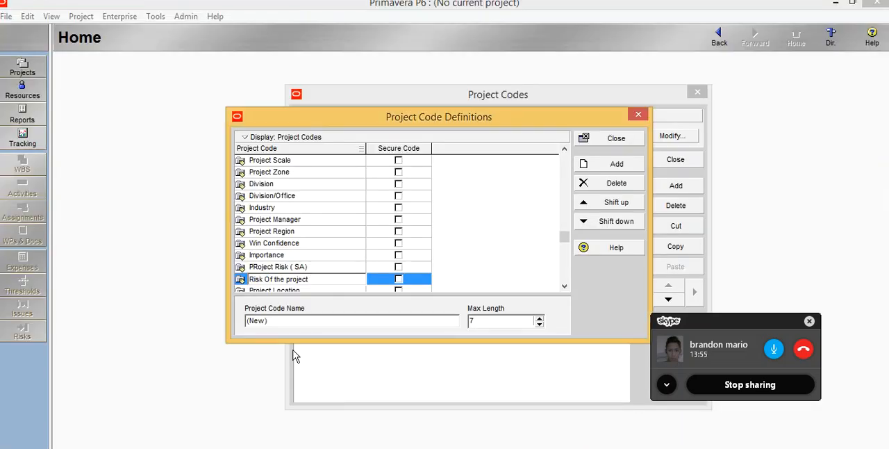
{"action": "type", "text": "( SA)"}
- Add a project code named "% of Confidance (SA)", copying the phrase from the Word notes, and close the project code definitions
{"action": "left_click", "coordinate": [589, 172]}
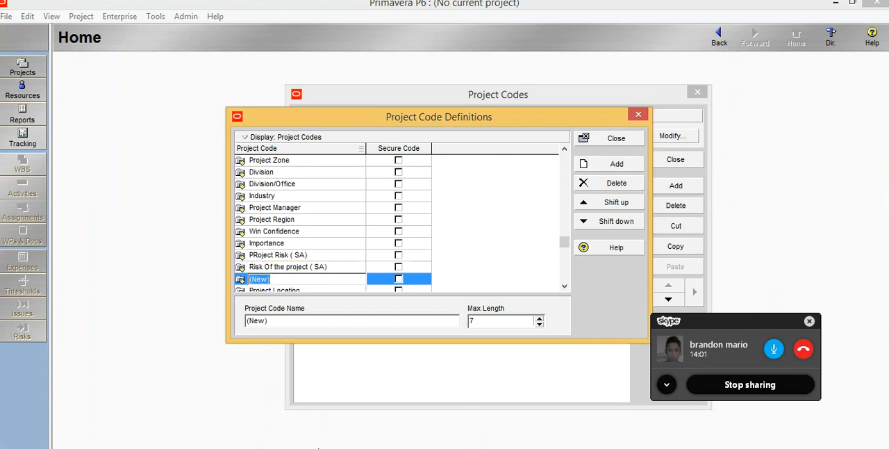
{"action": "left_click", "coordinate": [287, 447]}
{"action": "left_click_drag", "start_coordinate": [299, 349], "coordinate": [231, 358]}
{"action": "key", "text": "ctrl+c"}
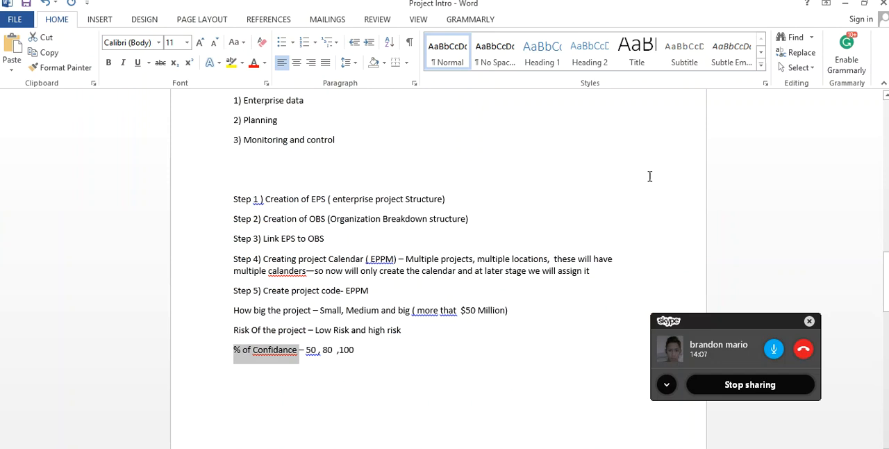
{"action": "left_click", "coordinate": [845, 4]}
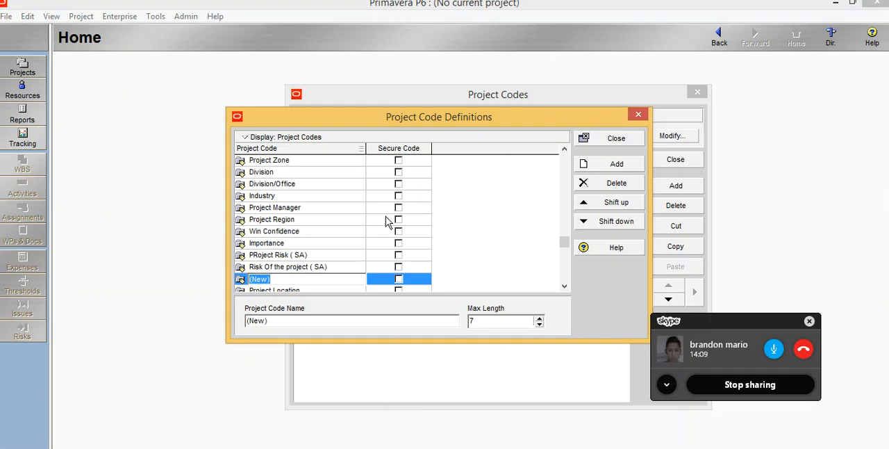
{"action": "key", "text": "ctrl+v"}
{"action": "type", "text": "(SA"}
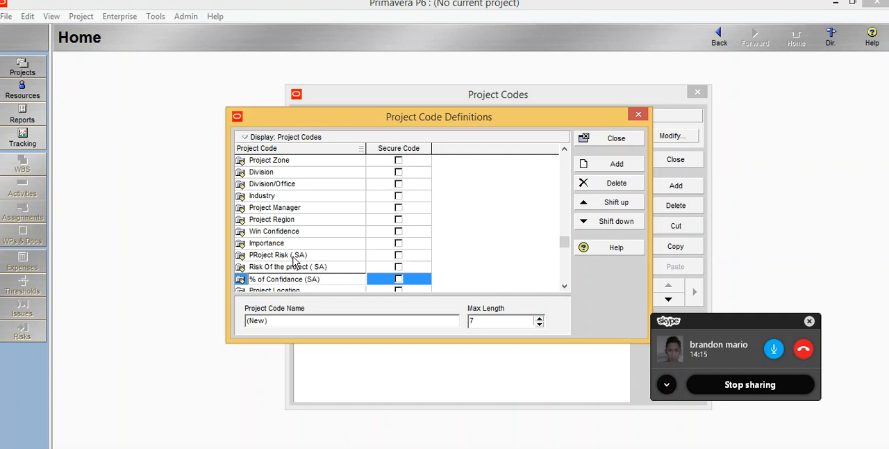
{"action": "left_click", "coordinate": [601, 143]}
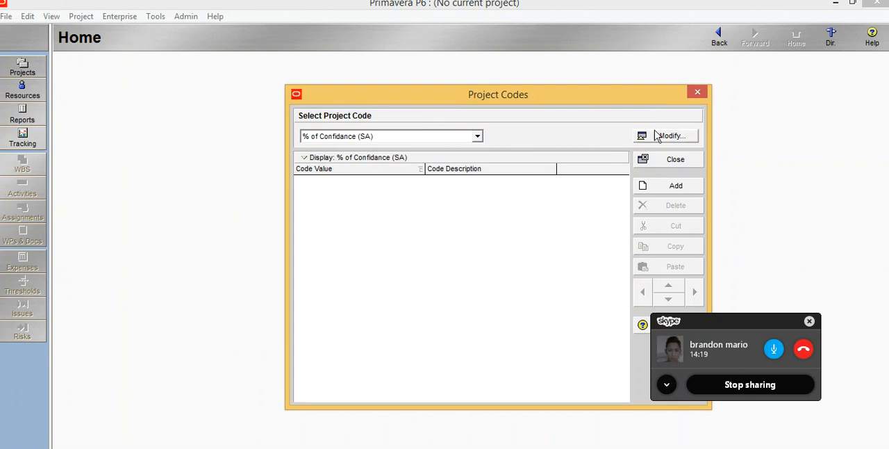
- Select the project code "PRoject Risk ( SA)" and add three new code values to it
{"action": "left_click", "coordinate": [478, 137]}
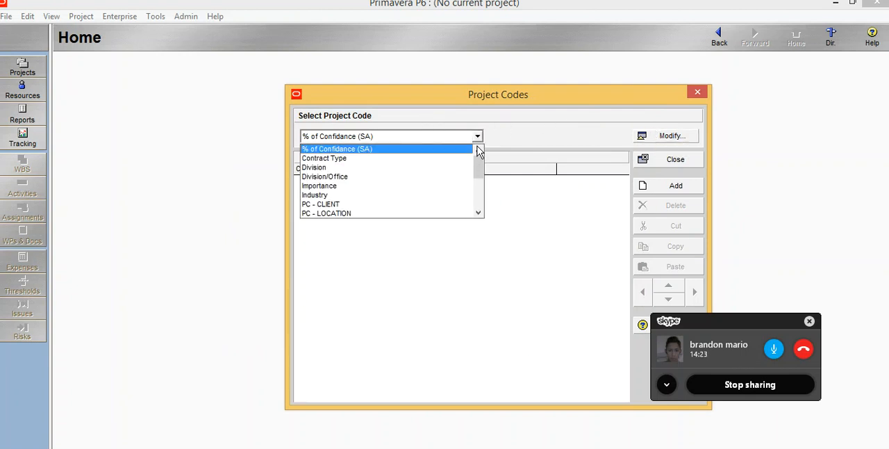
{"action": "left_click_drag", "start_coordinate": [478, 163], "coordinate": [477, 190]}
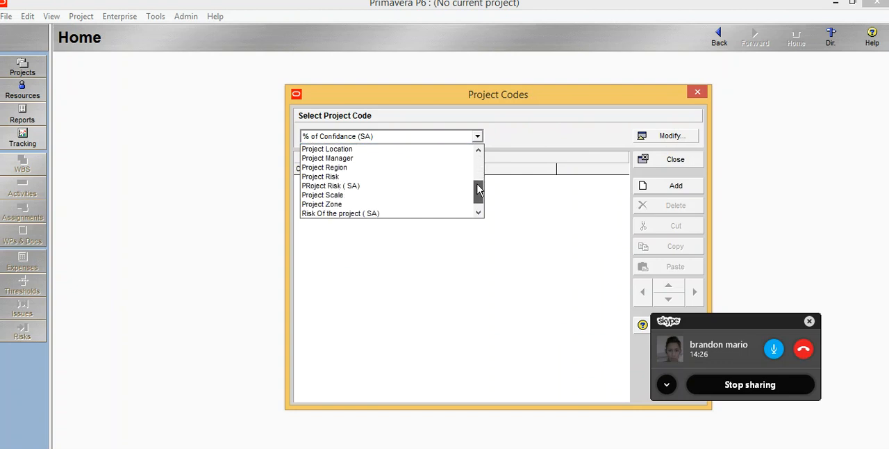
{"action": "left_click", "coordinate": [348, 186]}
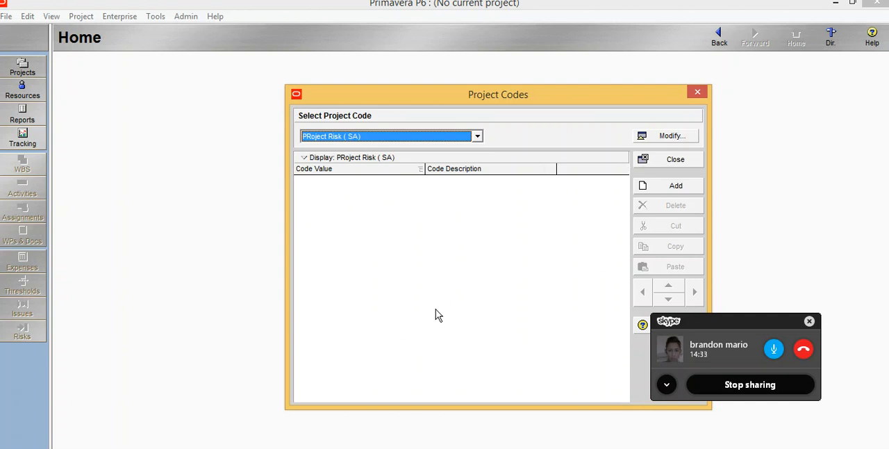
{"action": "left_click", "coordinate": [655, 185]}
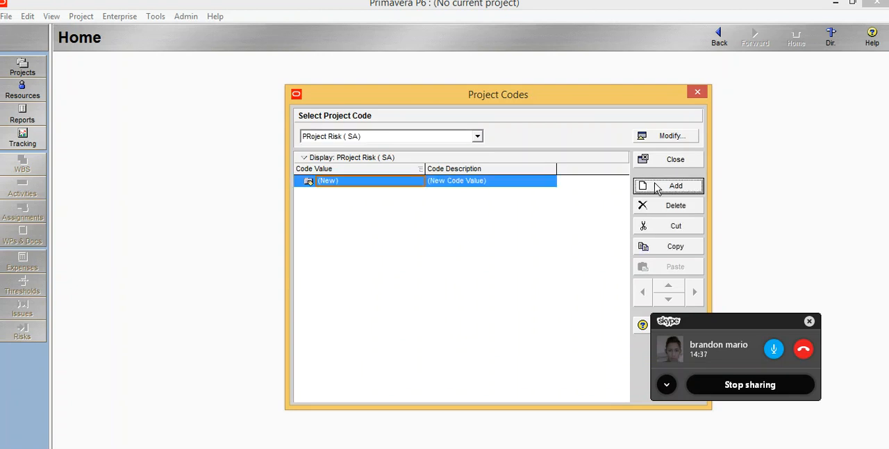
{"action": "left_click", "coordinate": [657, 188]}
{"action": "left_click", "coordinate": [657, 188]}
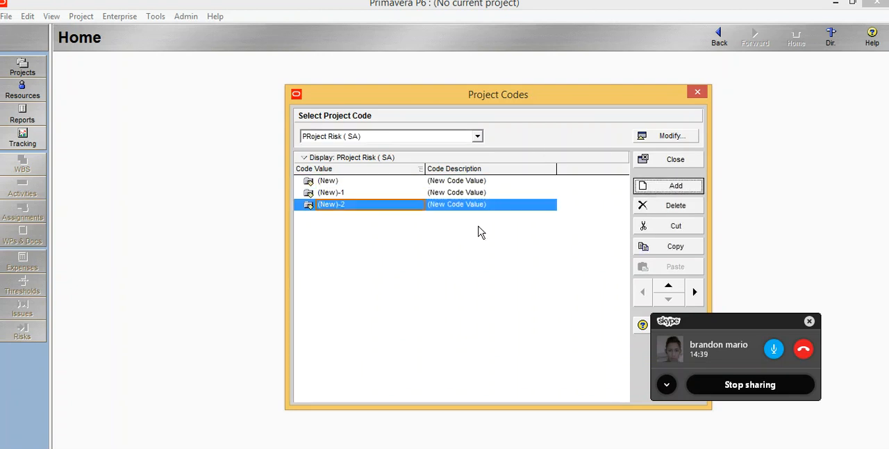
- Set the descriptions of the first two code values of "PRoject Risk ( SA)" to "Low Risk" and "Medium Risk"
{"action": "left_click", "coordinate": [455, 183]}
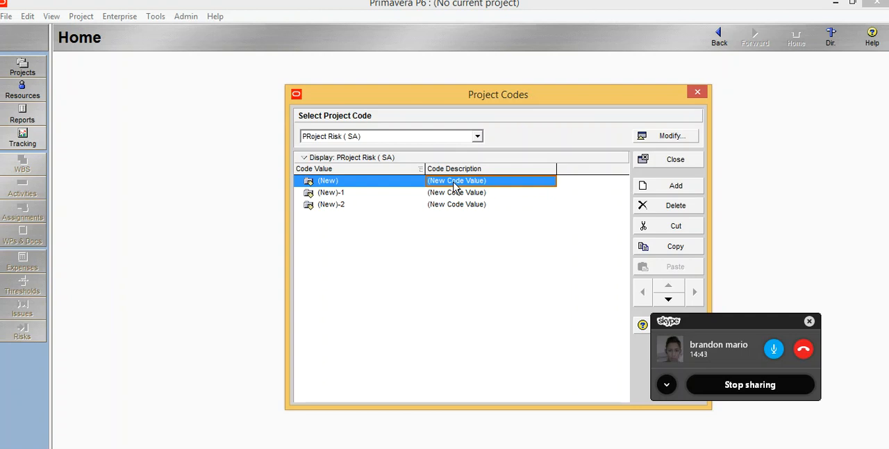
{"action": "left_click", "coordinate": [455, 182]}
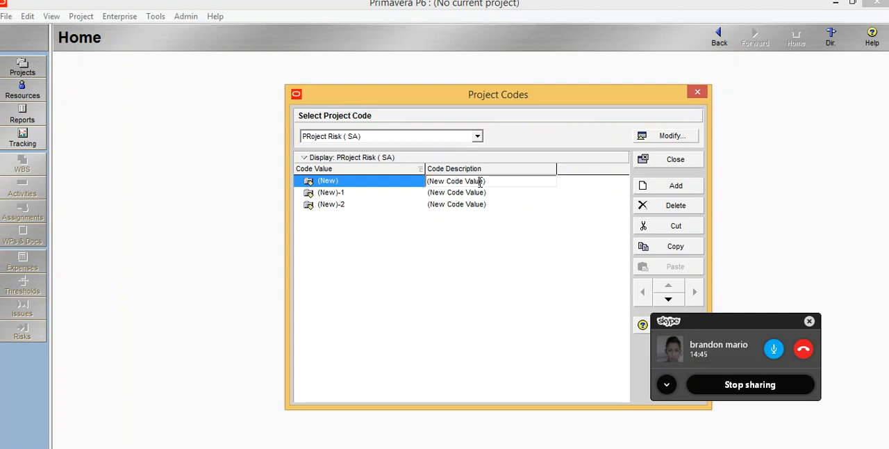
{"action": "left_click_drag", "start_coordinate": [488, 181], "coordinate": [232, 180]}
{"action": "type", "text": "Low Risk"}
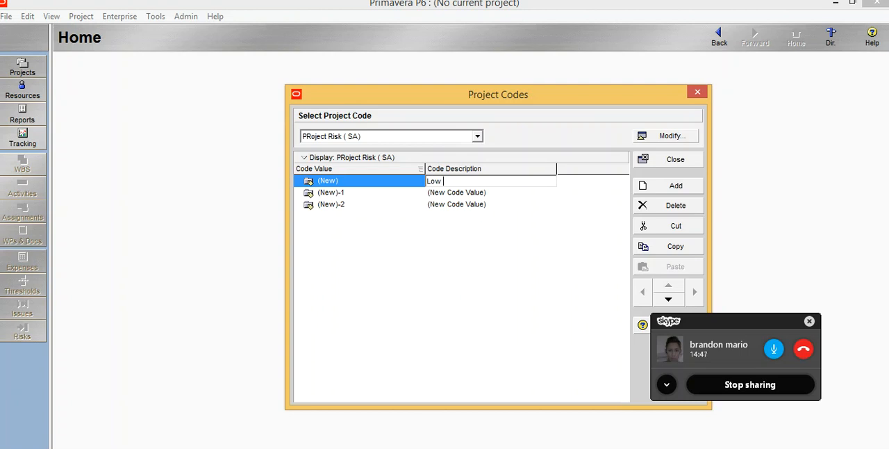
{"action": "left_click", "coordinate": [455, 193]}
{"action": "left_click_drag", "start_coordinate": [491, 191], "coordinate": [286, 194]}
{"action": "type", "text": "Med"}
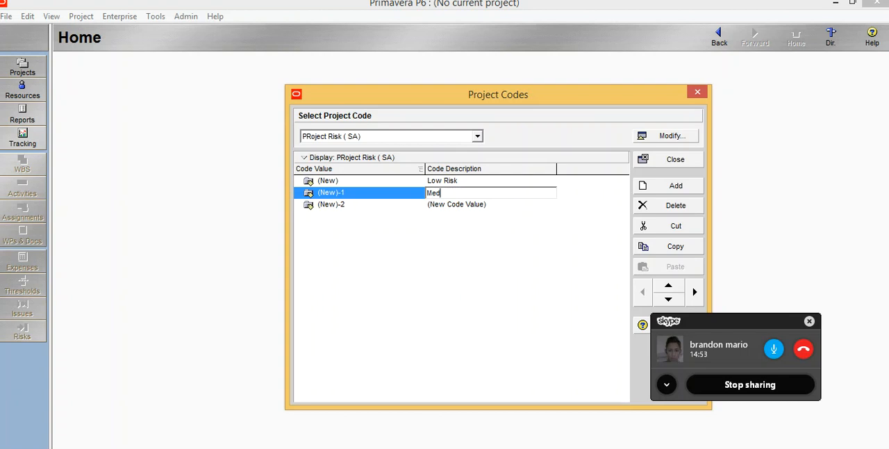
{"action": "type", "text": "ium Risk"}
- Set the description of the third code value, (New)-2, to "High risk"
{"action": "left_click", "coordinate": [458, 205]}
{"action": "key", "text": "ctrl+a"}
{"action": "type", "text": "High risk"}
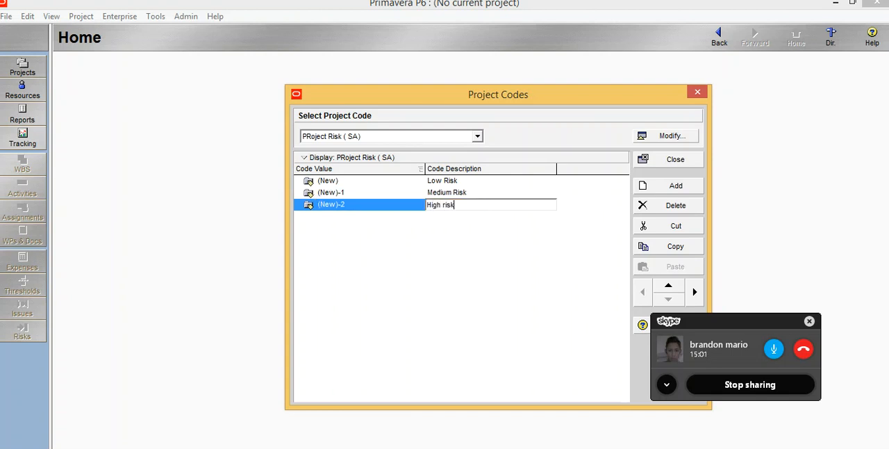
{"action": "key", "text": "Return"}
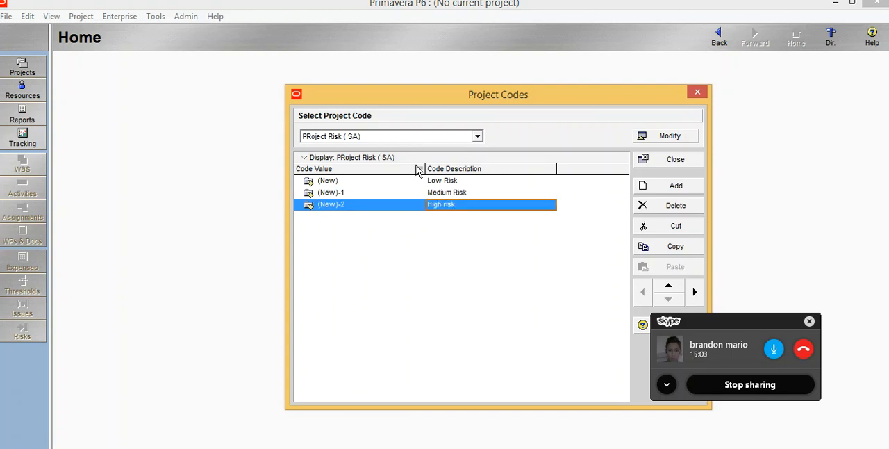
- Select the project code "% of Confidance (SA)" and, after checking its percentages in the Word notes, add three new code values to it
{"action": "left_click", "coordinate": [477, 137]}
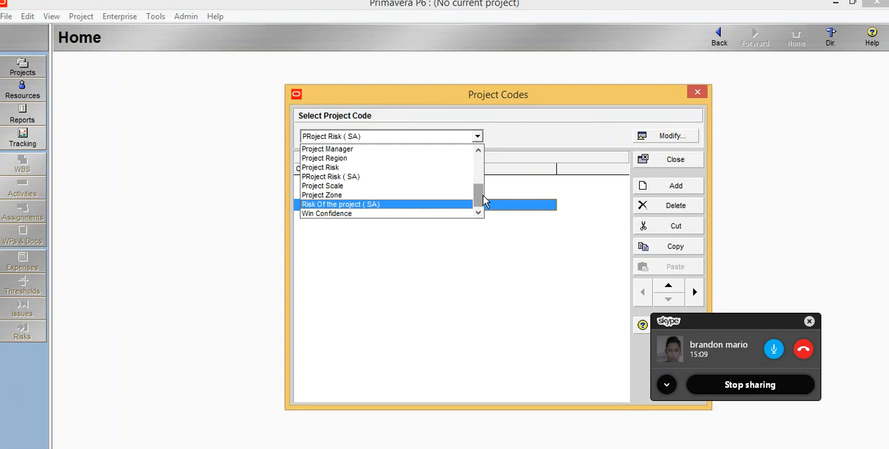
{"action": "left_click_drag", "start_coordinate": [479, 199], "coordinate": [479, 169]}
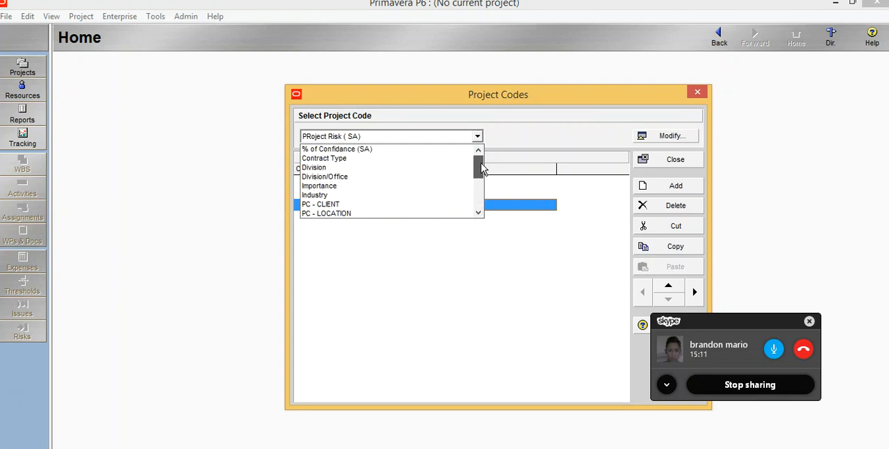
{"action": "left_click", "coordinate": [331, 151]}
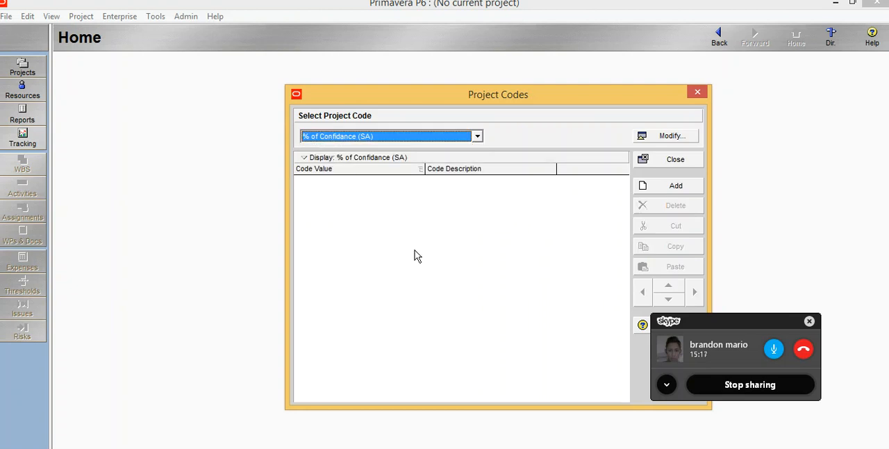
{"action": "key", "text": "alt+Tab"}
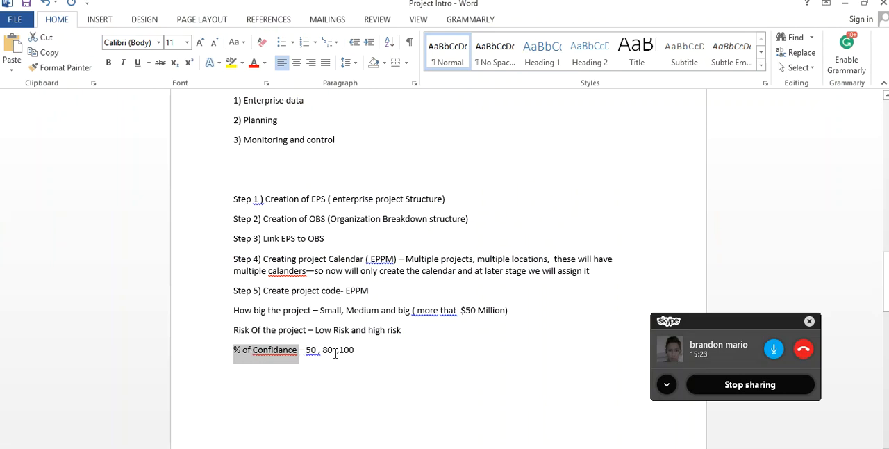
{"action": "left_click", "coordinate": [846, 6]}
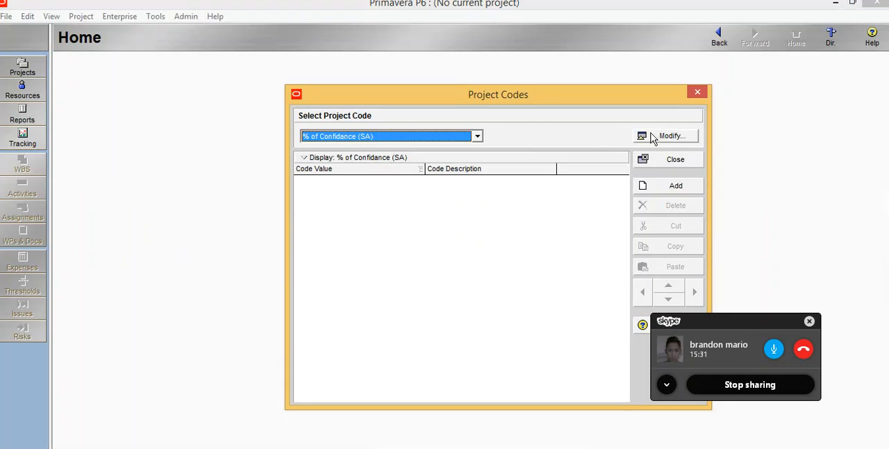
{"action": "left_click", "coordinate": [661, 189]}
{"action": "left_click", "coordinate": [661, 189]}
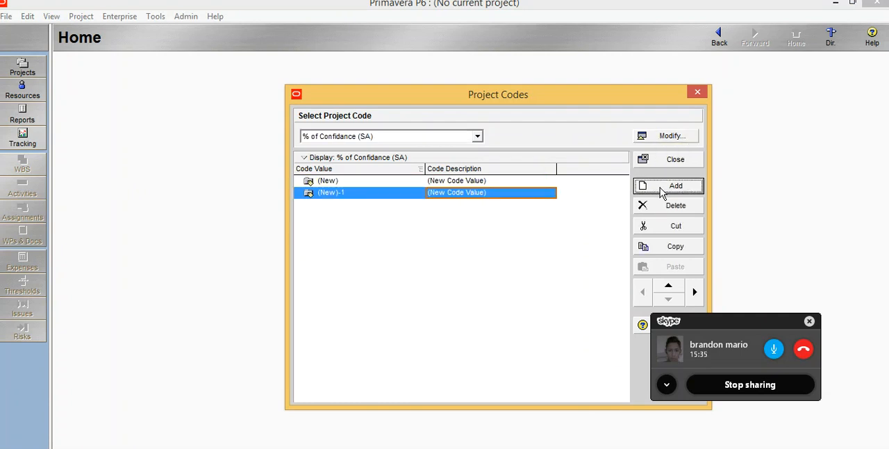
{"action": "left_click", "coordinate": [661, 189]}
- Set the descriptions of the three "% of Confidance (SA)" code values to 50, 80 and 100%, in that order
{"action": "left_click", "coordinate": [497, 180]}
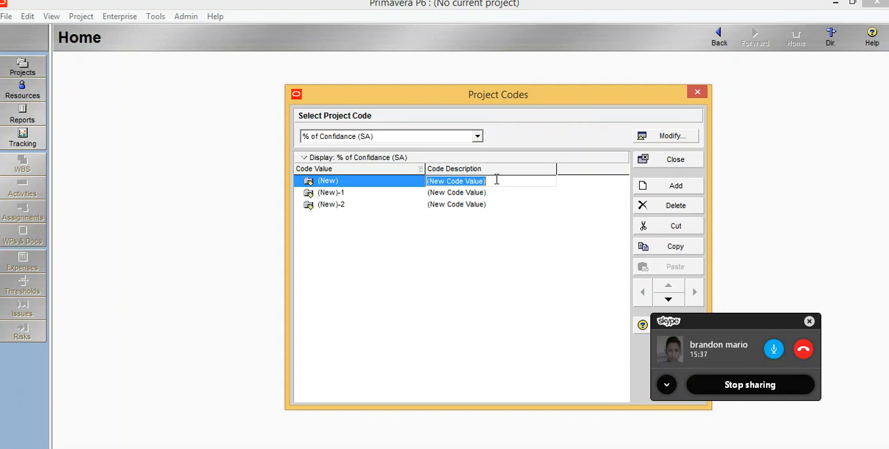
{"action": "type", "text": "50"}
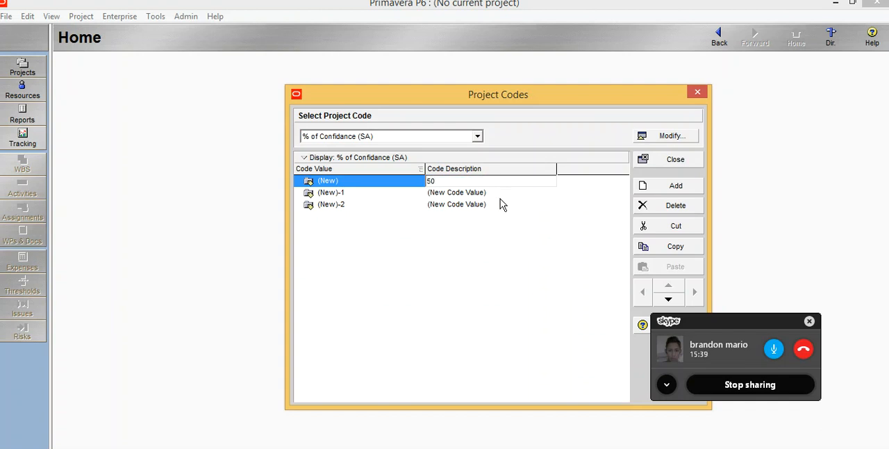
{"action": "left_click", "coordinate": [491, 194]}
{"action": "left_click", "coordinate": [490, 194]}
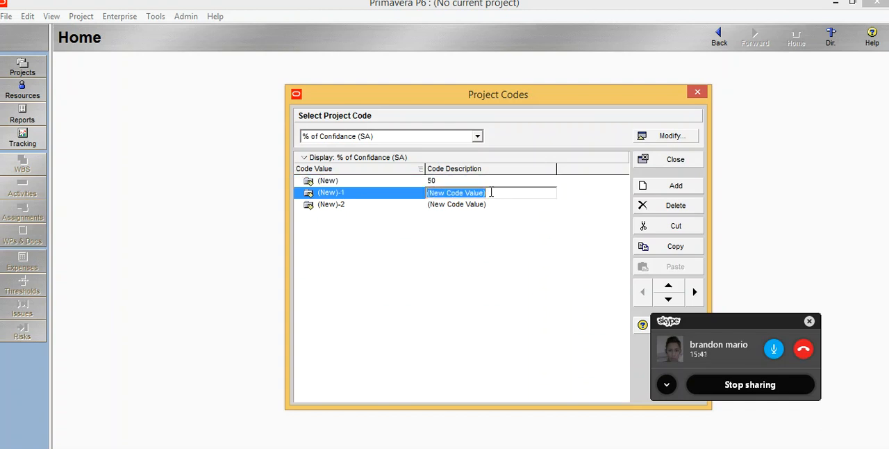
{"action": "type", "text": "80"}
{"action": "key", "text": "Return"}
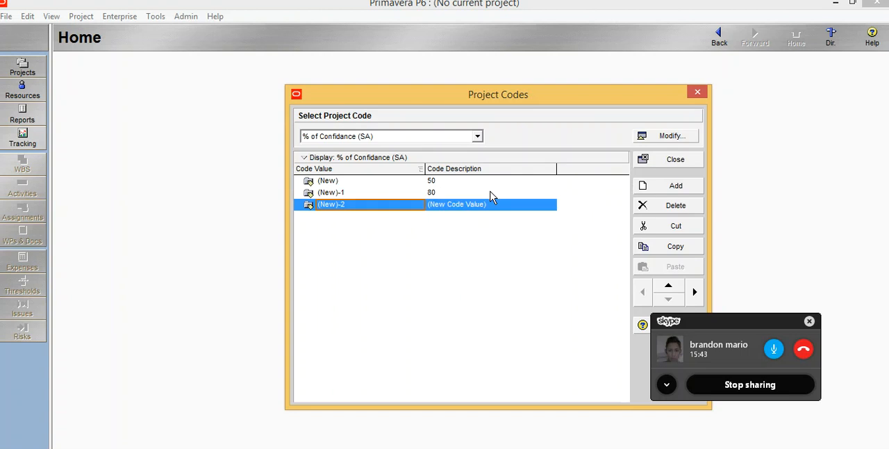
{"action": "left_click", "coordinate": [484, 205]}
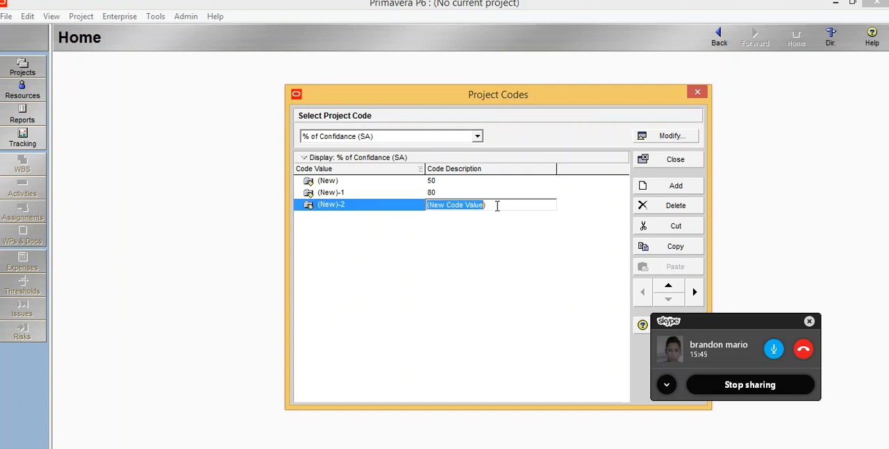
{"action": "type", "text": "100"}
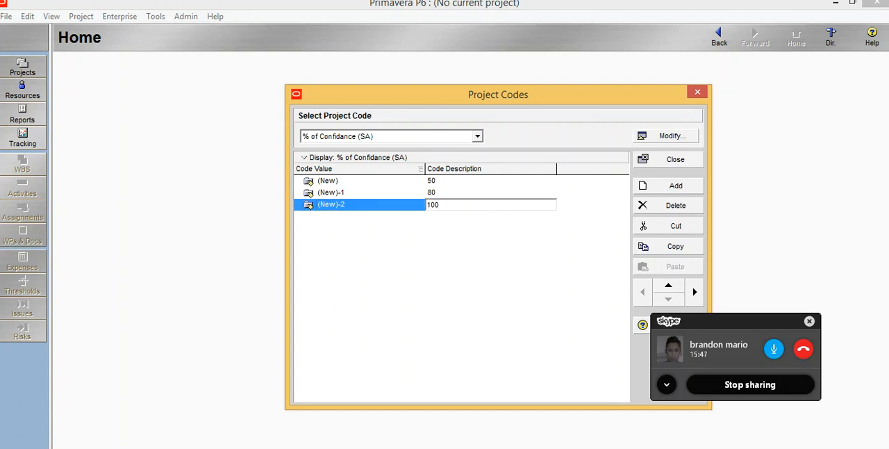
{"action": "type", "text": "%"}
- Add percent signs to the remaining two descriptions so they read 80% for the second code value and 50% for the first
{"action": "left_click", "coordinate": [468, 192]}
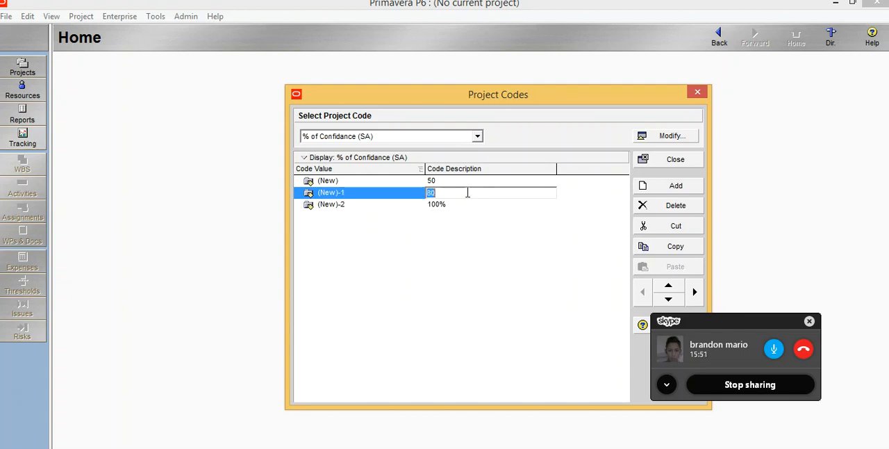
{"action": "left_click", "coordinate": [467, 192]}
{"action": "type", "text": "%"}
{"action": "left_click", "coordinate": [453, 182]}
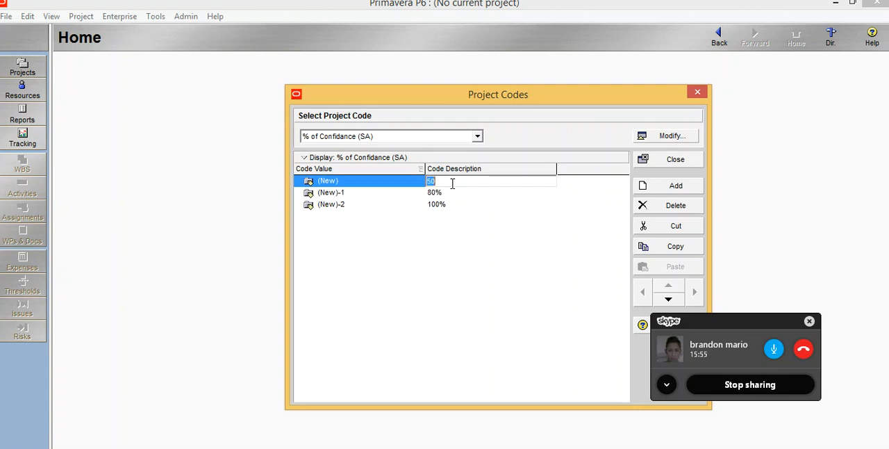
{"action": "type", "text": "505"}
{"action": "key", "text": "BackSpace"}
{"action": "type", "text": "%"}
{"action": "left_click", "coordinate": [397, 316]}
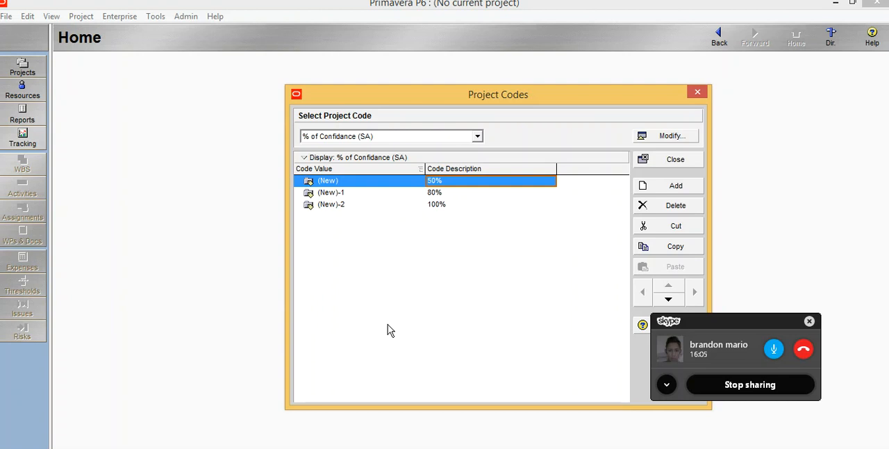
- Review the code values defined for the existing project codes Contract Type, Division, Importance and Industry
{"action": "left_click", "coordinate": [477, 138]}
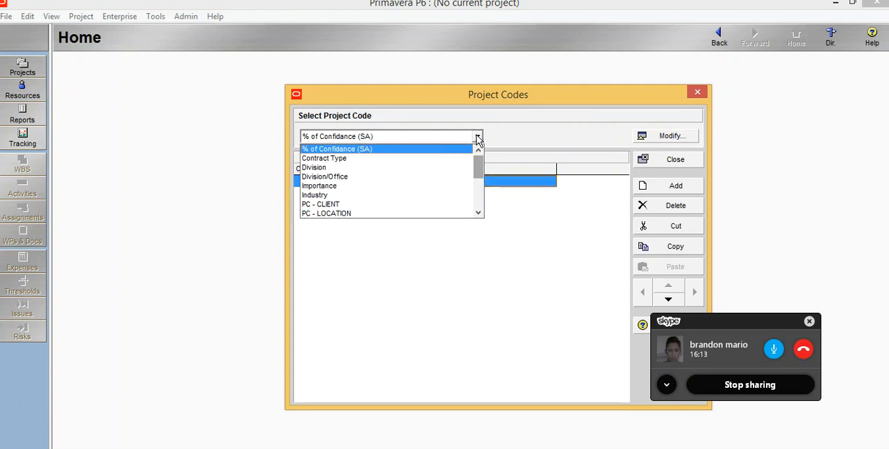
{"action": "left_click", "coordinate": [529, 101]}
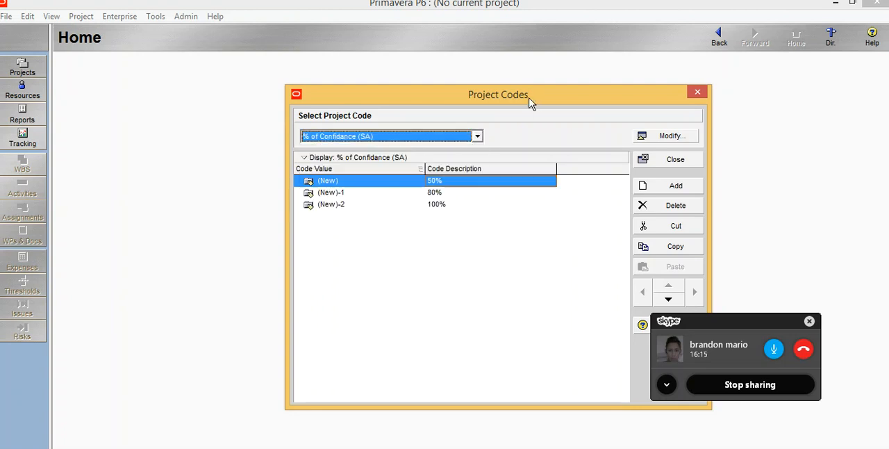
{"action": "left_click", "coordinate": [478, 137]}
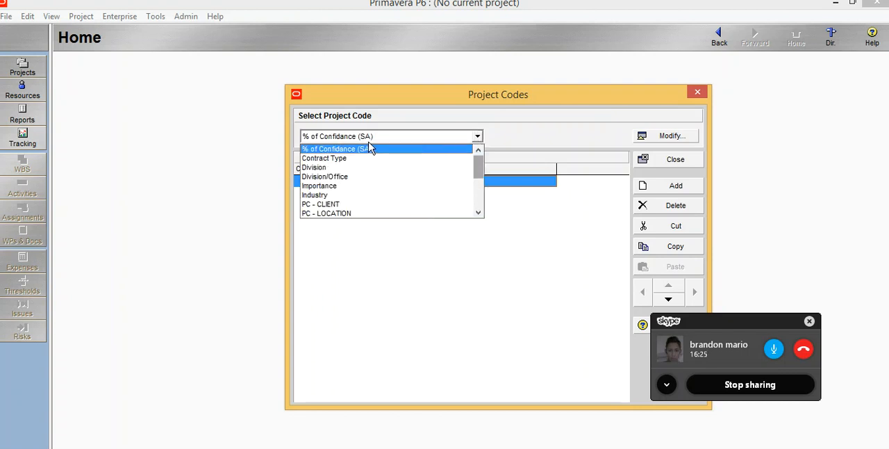
{"action": "left_click", "coordinate": [333, 158]}
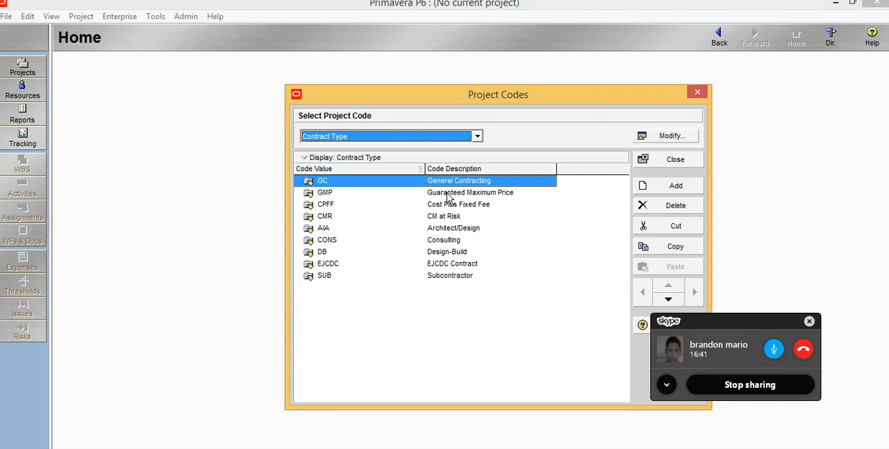
{"action": "left_click", "coordinate": [477, 139]}
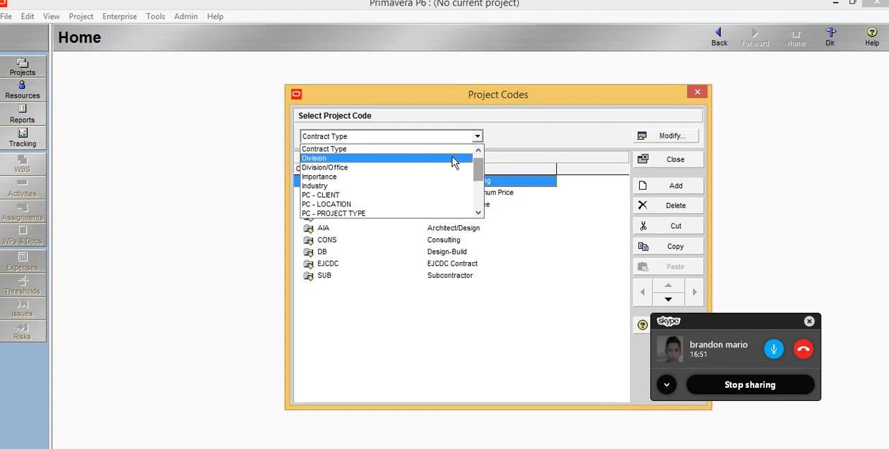
{"action": "left_click", "coordinate": [453, 159]}
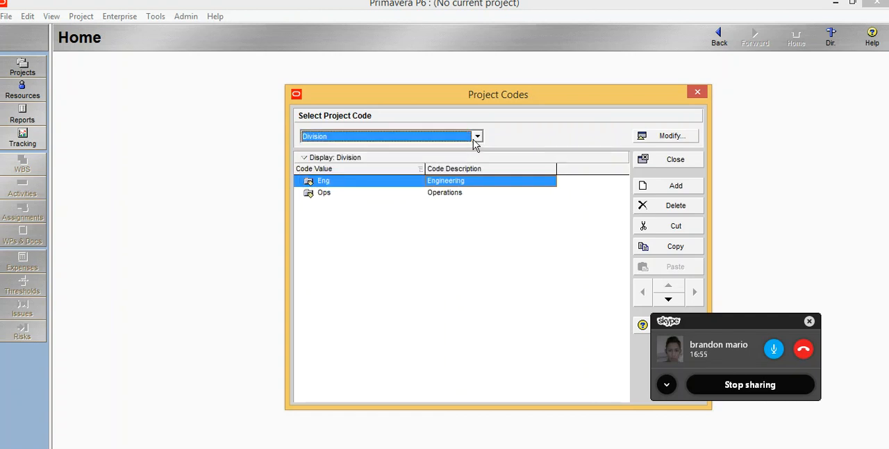
{"action": "left_click", "coordinate": [477, 138]}
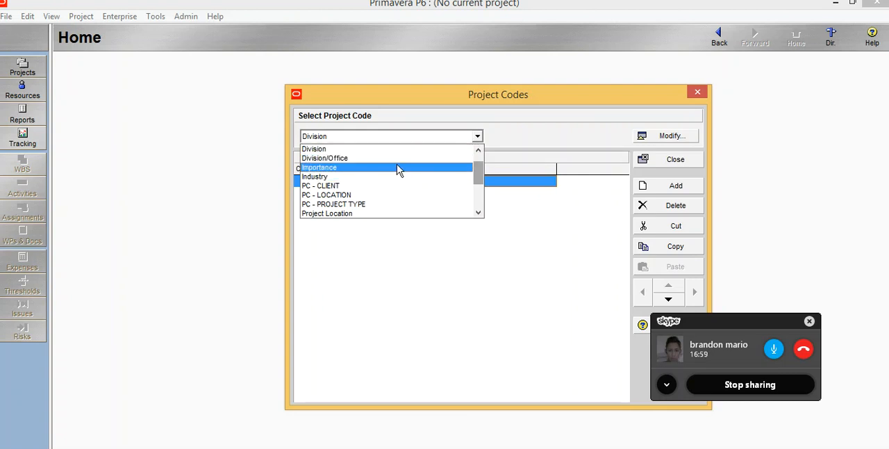
{"action": "left_click", "coordinate": [397, 167]}
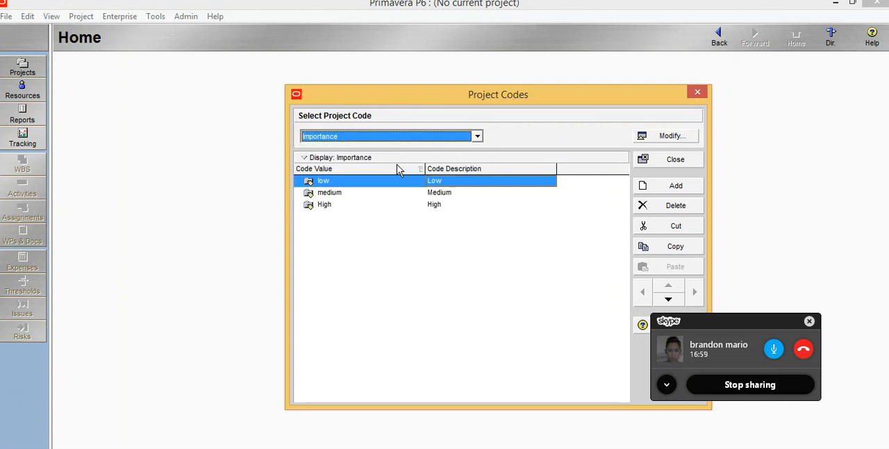
{"action": "left_click", "coordinate": [478, 137]}
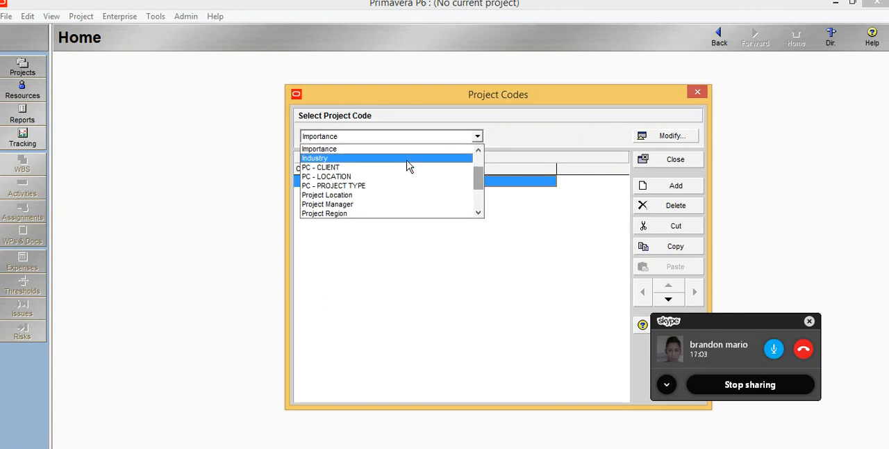
{"action": "left_click", "coordinate": [408, 160]}
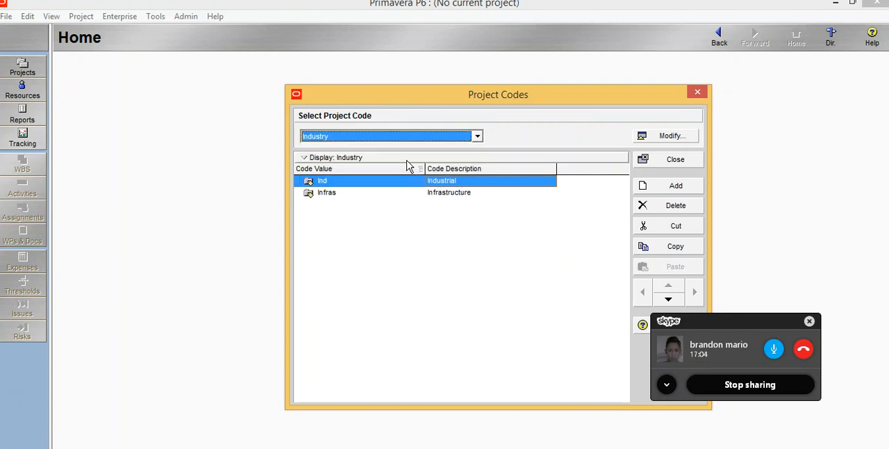
- Review the code values of the project codes PC - CLIENT, PC - LOCATION, PC - PROJECT TYPE, Project Location and Project Manager
{"action": "left_click", "coordinate": [477, 138]}
{"action": "key", "text": "Down"}
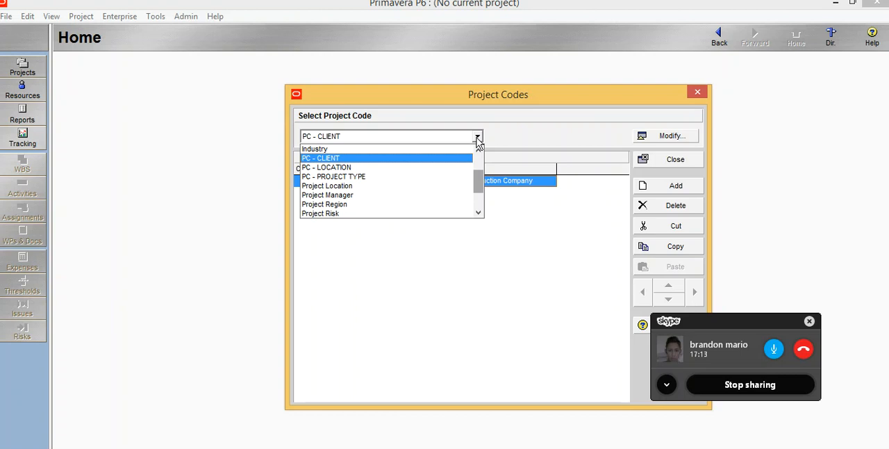
{"action": "key", "text": "Down"}
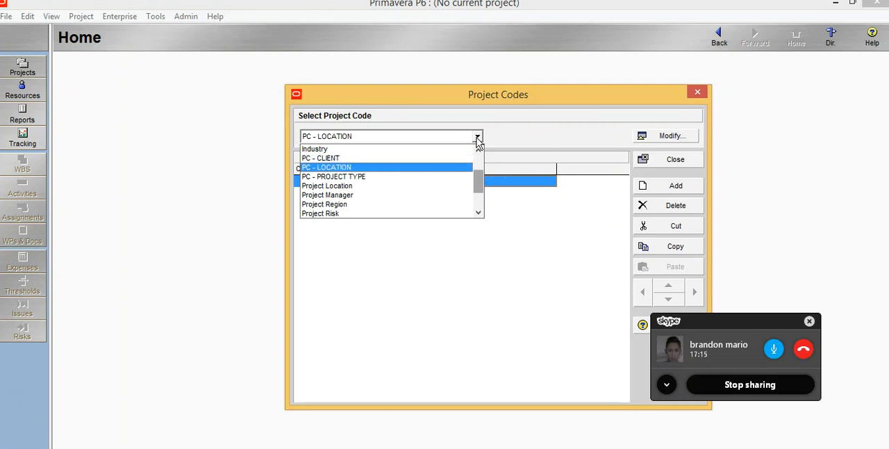
{"action": "key", "text": "Down"}
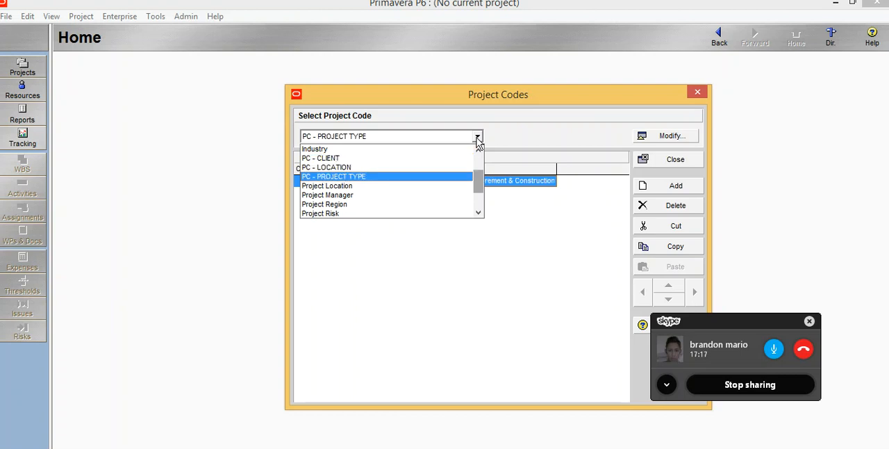
{"action": "key", "text": "Down"}
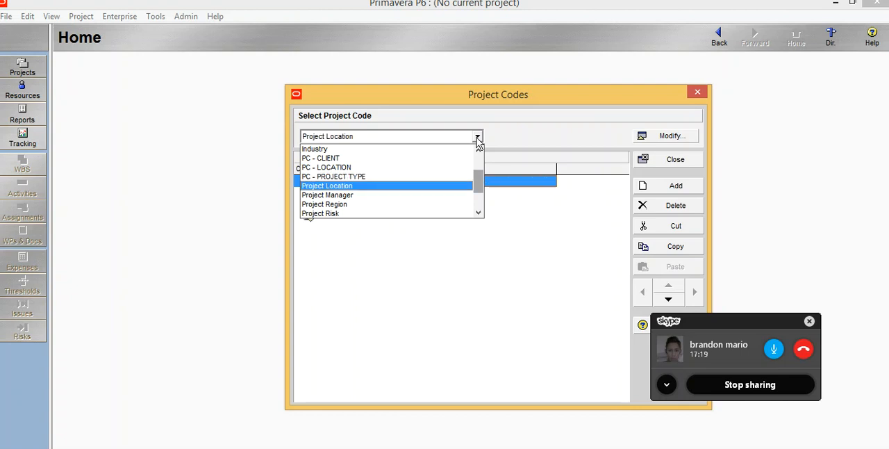
{"action": "key", "text": "Down"}
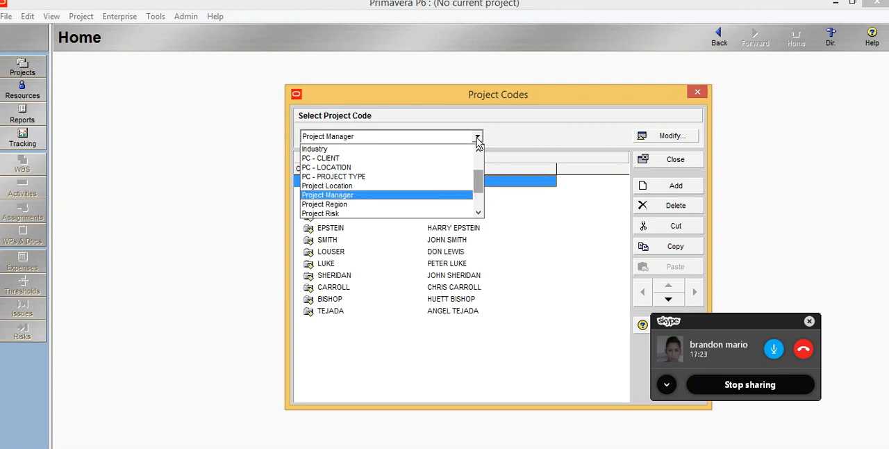
- Review the code values of the remaining project codes from Project Region through Win Confidence, leaving Win Confidence displayed
{"action": "key", "text": "Down"}
{"action": "key", "text": "Down"}
{"action": "key", "text": "Down"}
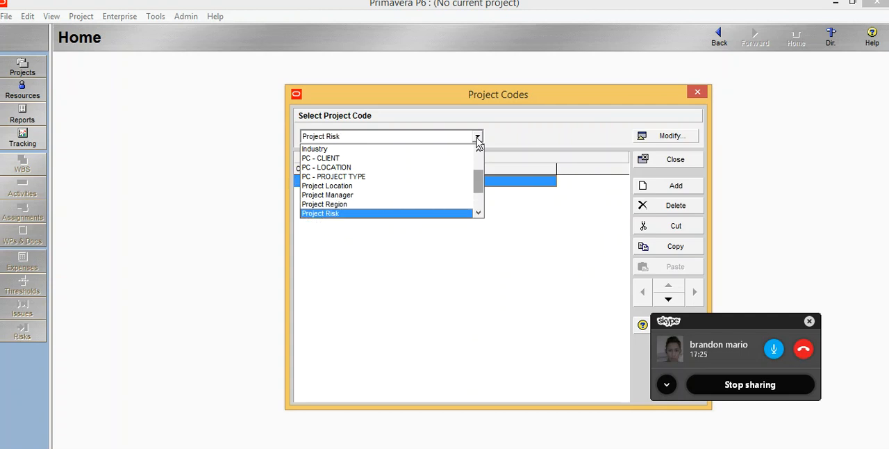
{"action": "key", "text": "Down"}
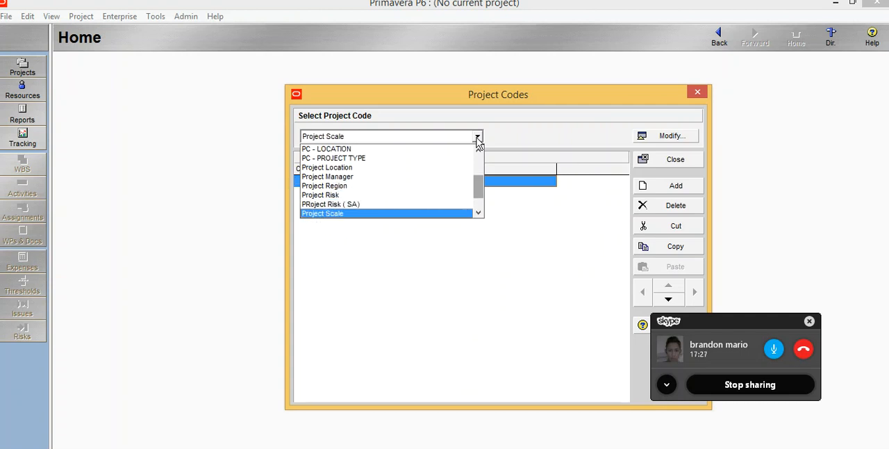
{"action": "key", "text": "Down"}
{"action": "key", "text": "Down"}
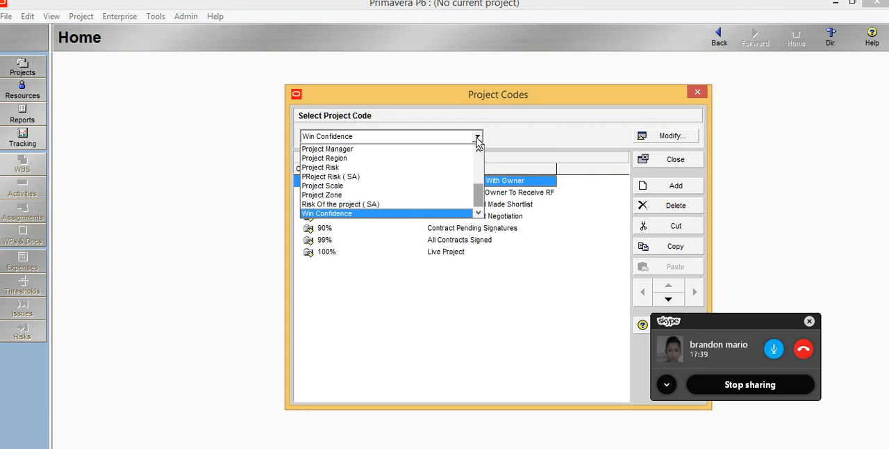
{"action": "left_click", "coordinate": [514, 88]}
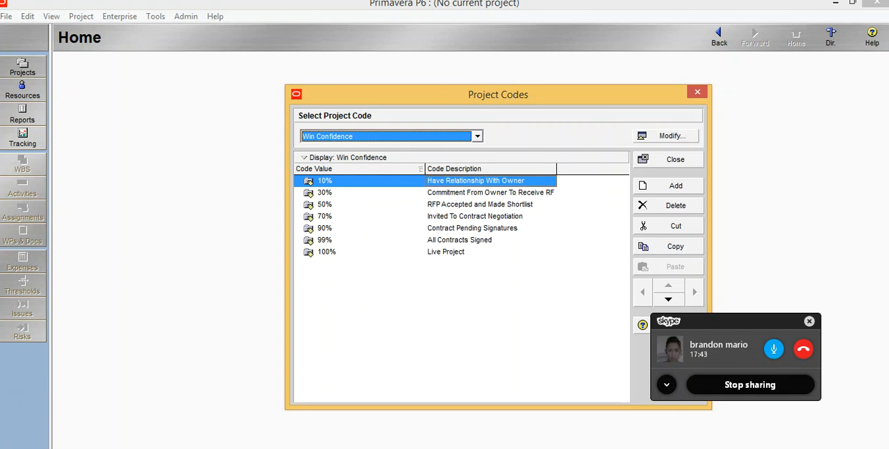
- Switch to the Project Intro document in Word with the project code notes
{"action": "mouse_move", "coordinate": [334, 448]}
{"action": "left_click", "coordinate": [334, 413]}
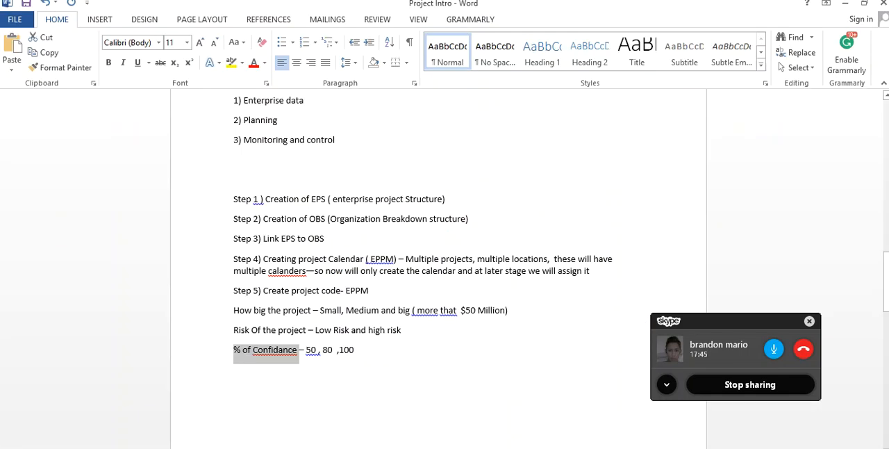